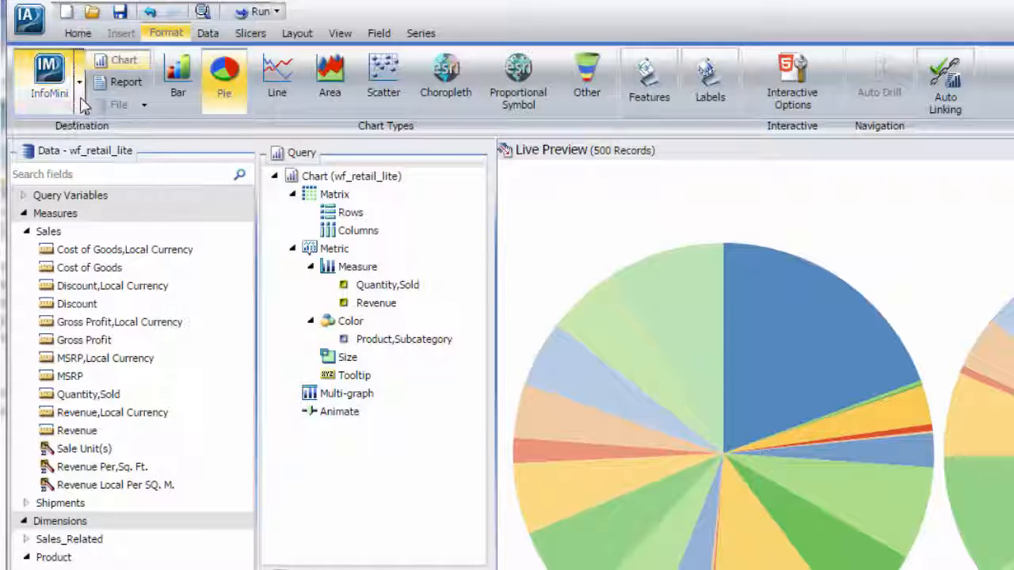
# Toggle the InfoMini Layout Tab option off and on again, then toggle the Resources/Field Tab option.
pyautogui.click(81, 97)
pyautogui.click(68, 226)
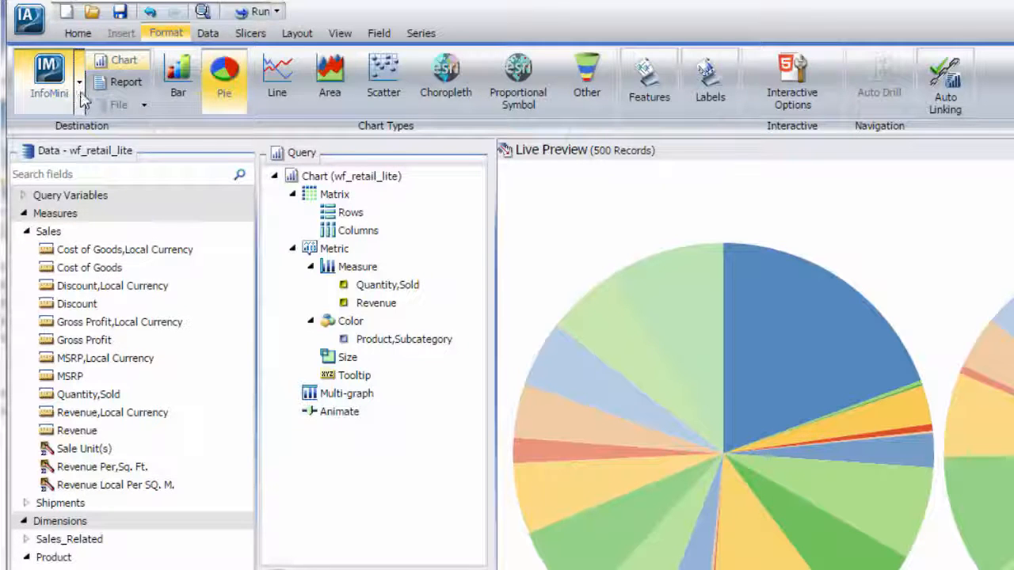
pyautogui.click(82, 95)
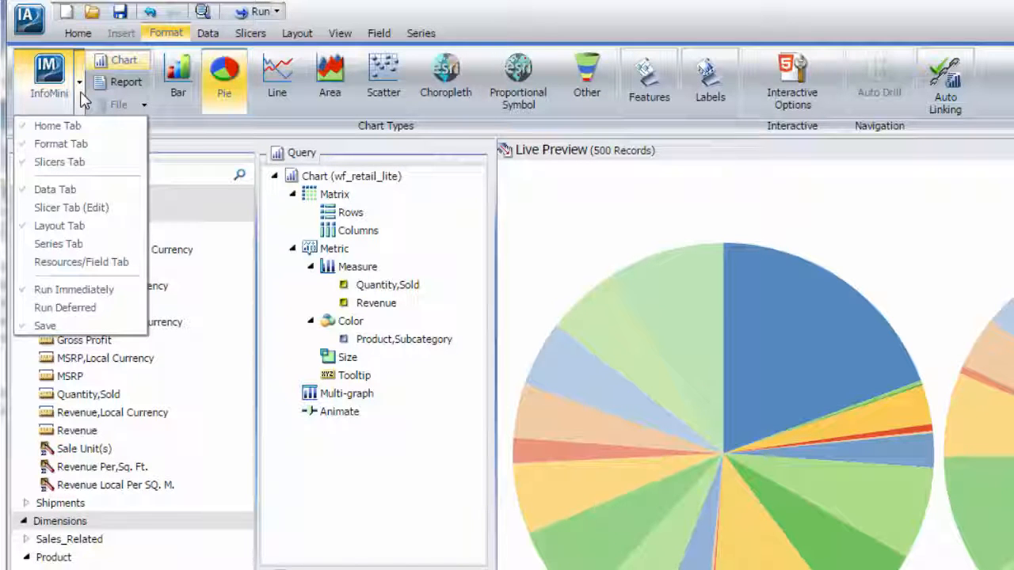
pyautogui.click(69, 226)
pyautogui.click(81, 93)
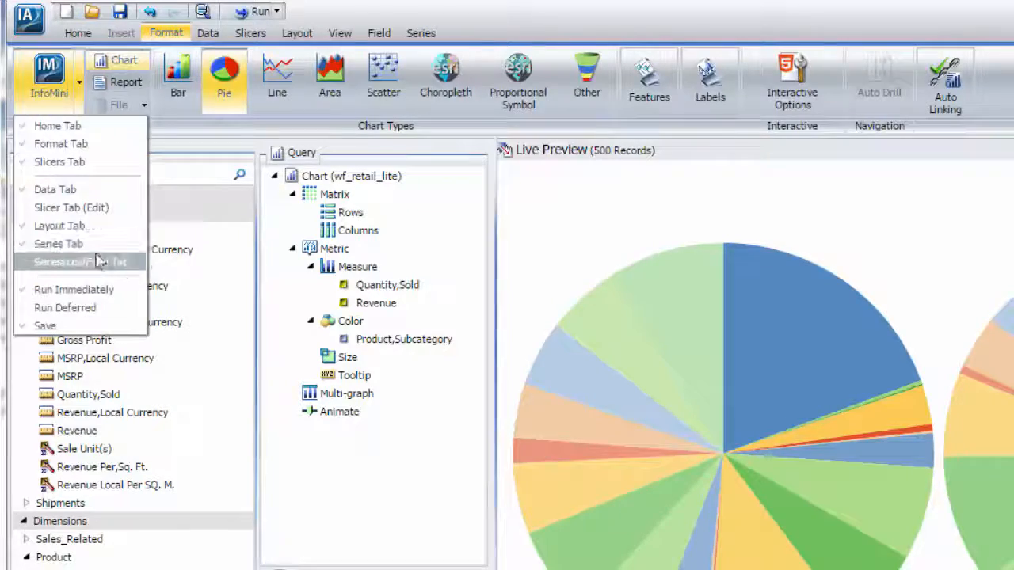
pyautogui.click(97, 261)
pyautogui.click(83, 99)
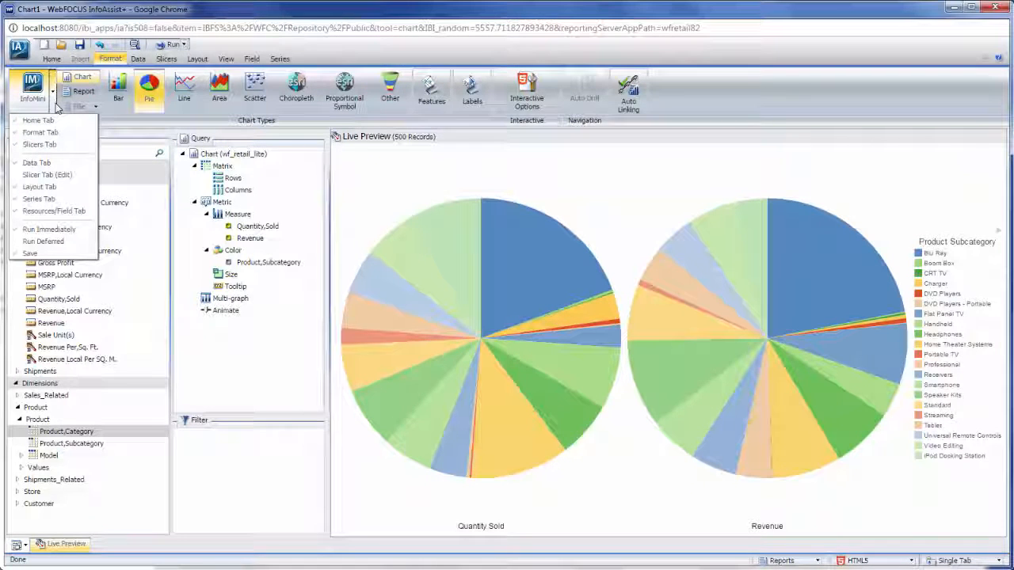
# Run the pie charts in InfoMini and view the Home and Format options for HTML5 output and Pie chart type.
pyautogui.click(162, 46)
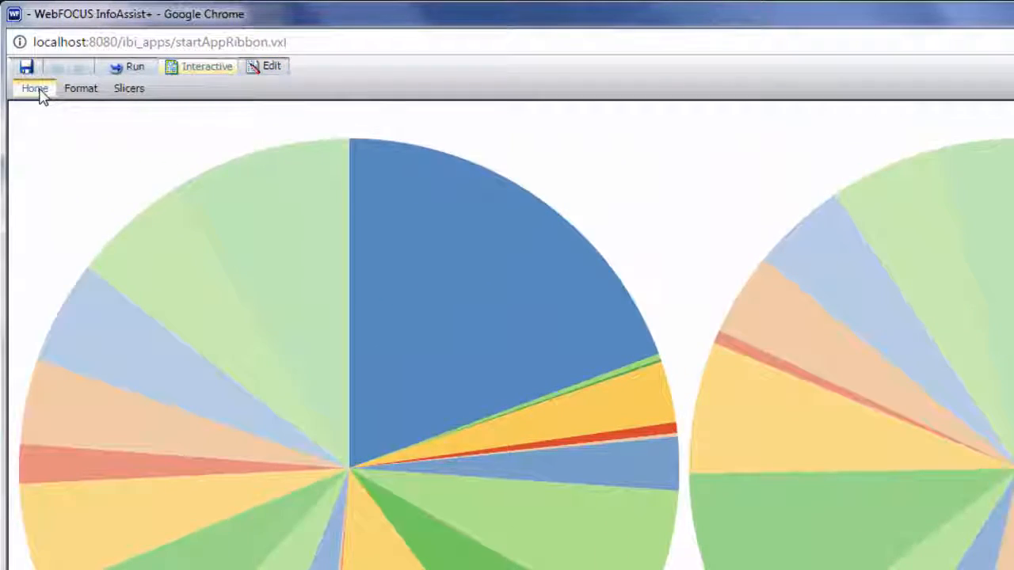
pyautogui.click(38, 91)
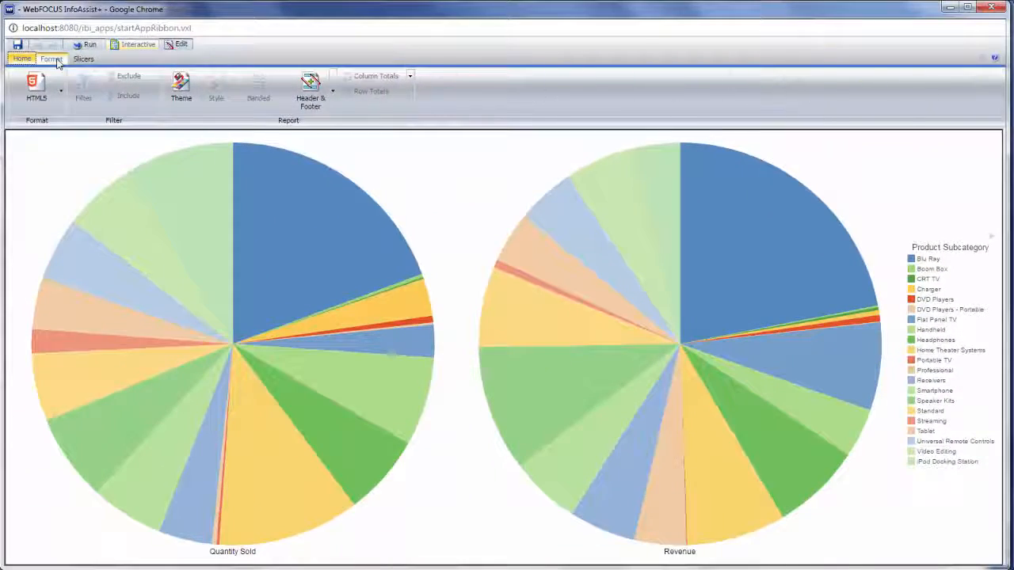
pyautogui.click(59, 63)
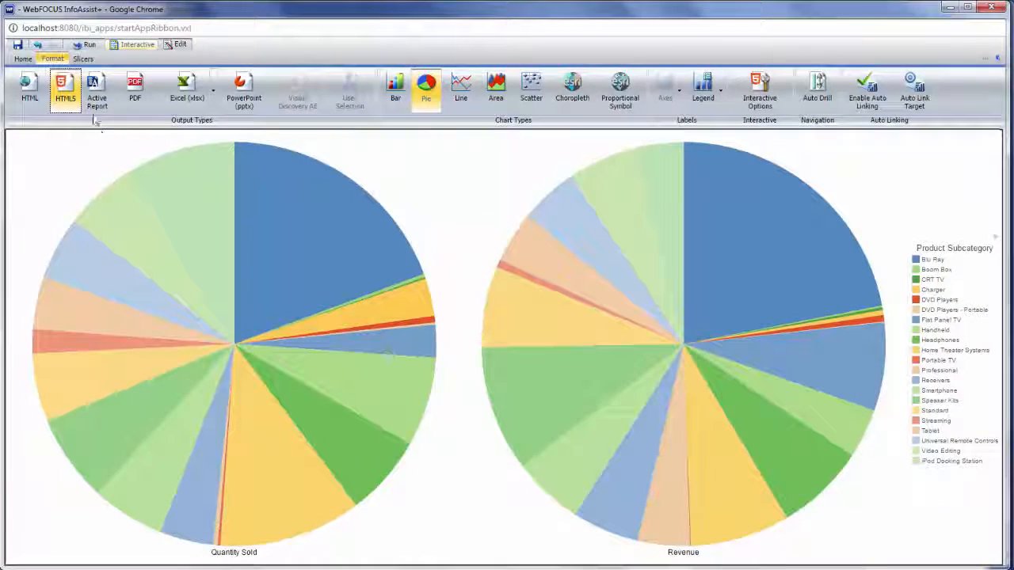
pyautogui.click(111, 74)
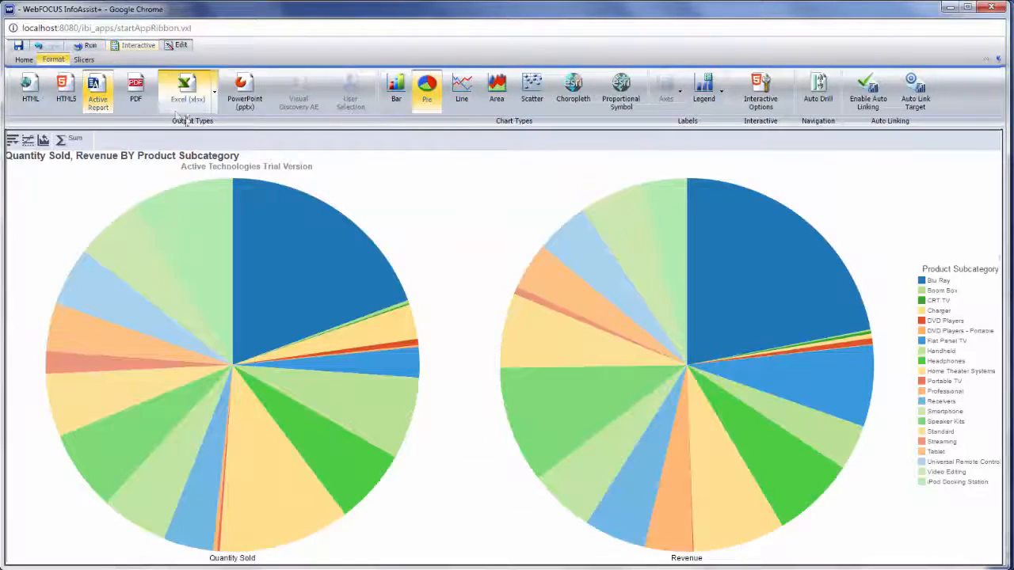
pyautogui.moveTo(475, 261); pyautogui.dragTo(648, 469)
pyautogui.click(646, 474)
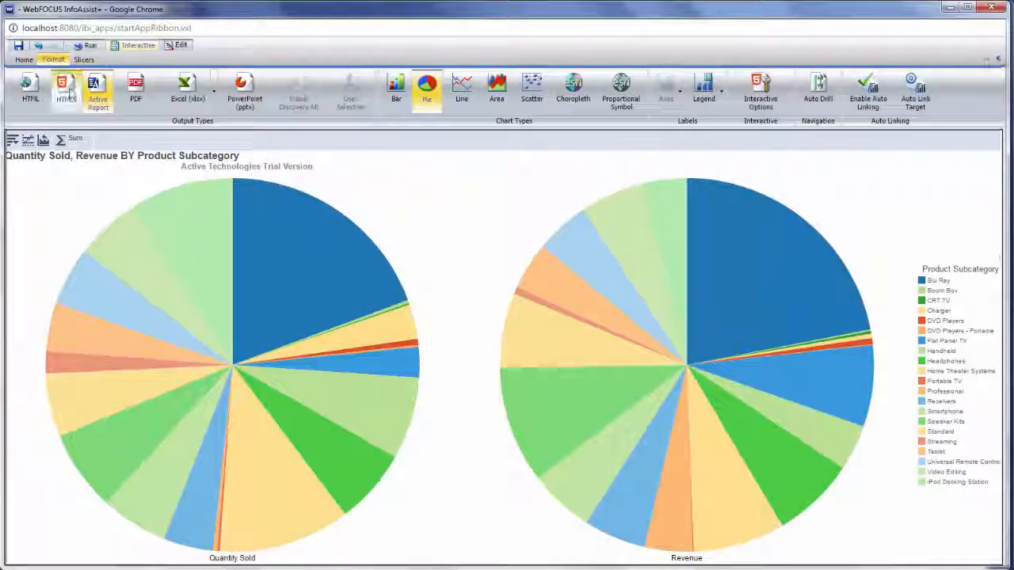
pyautogui.click(66, 89)
pyautogui.click(89, 46)
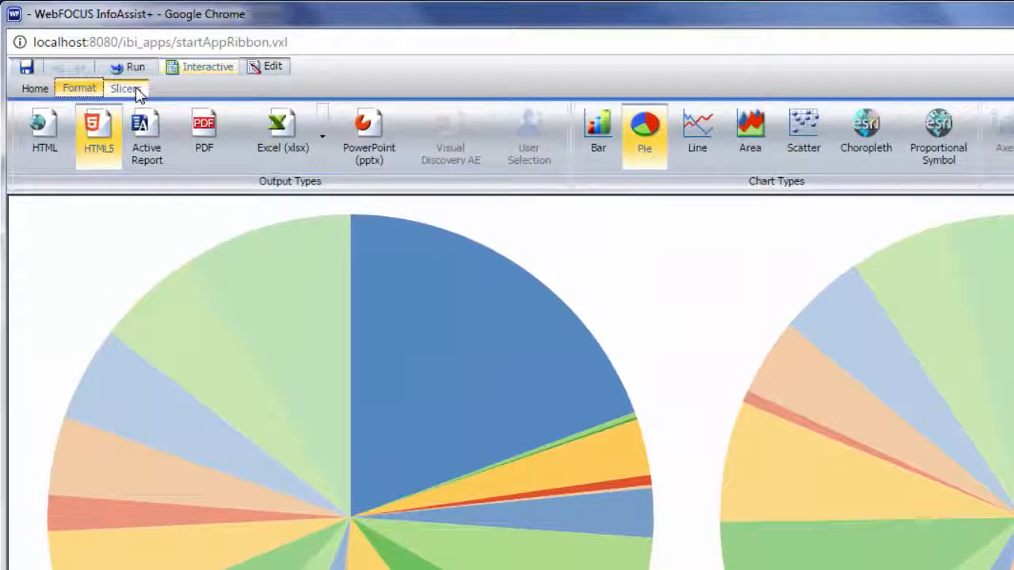
# Filter the InfoMini pies to the Media Player category with the Product,Category slicer, rerun, then minimize InfoMini.
pyautogui.click(133, 87)
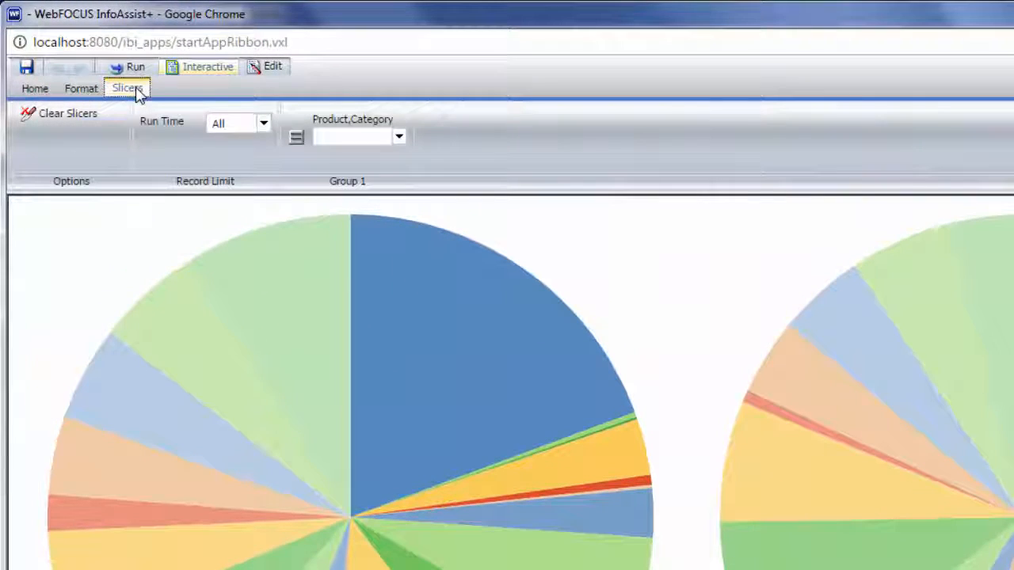
pyautogui.click(399, 138)
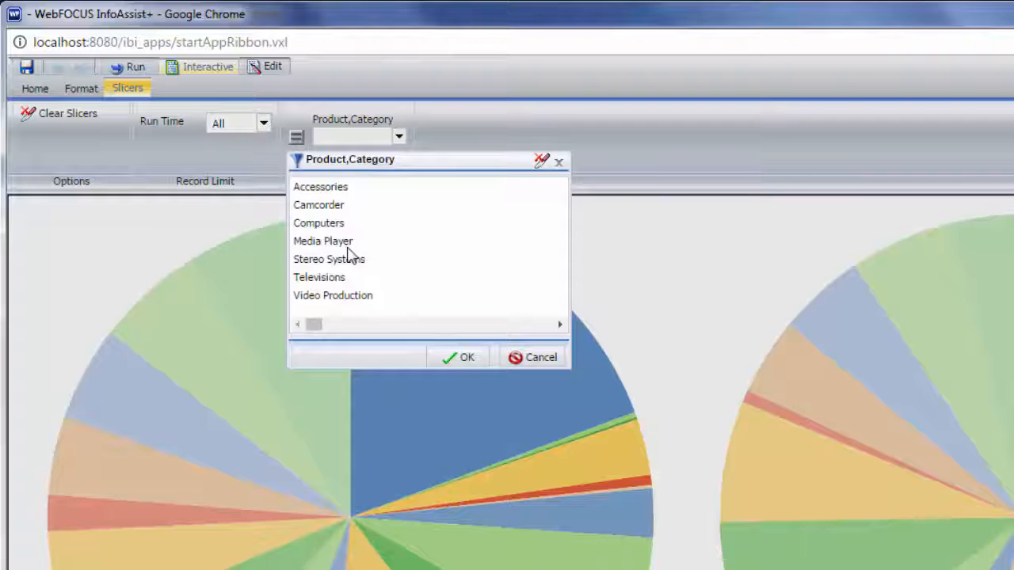
pyautogui.doubleClick(335, 242)
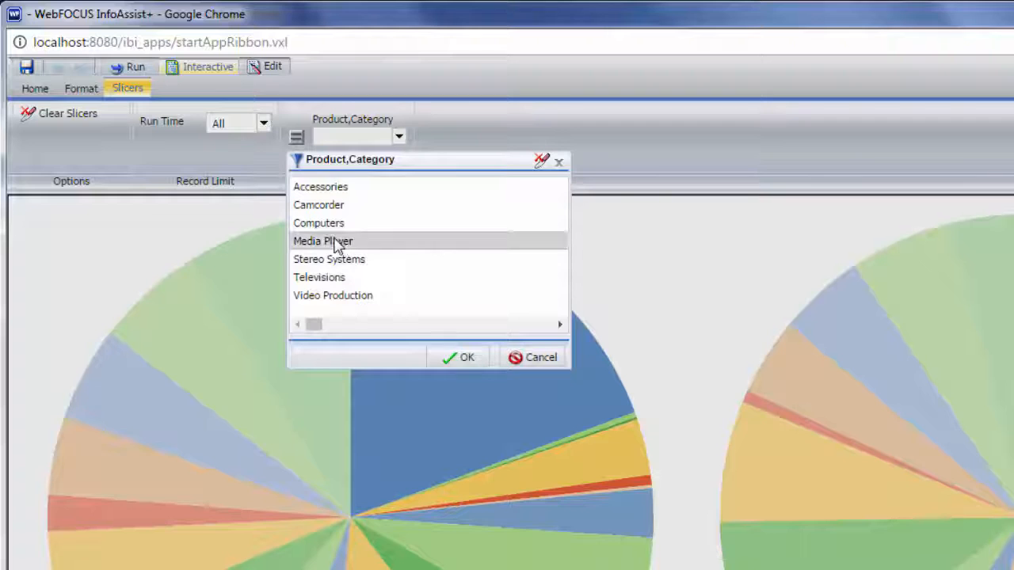
pyautogui.click(132, 67)
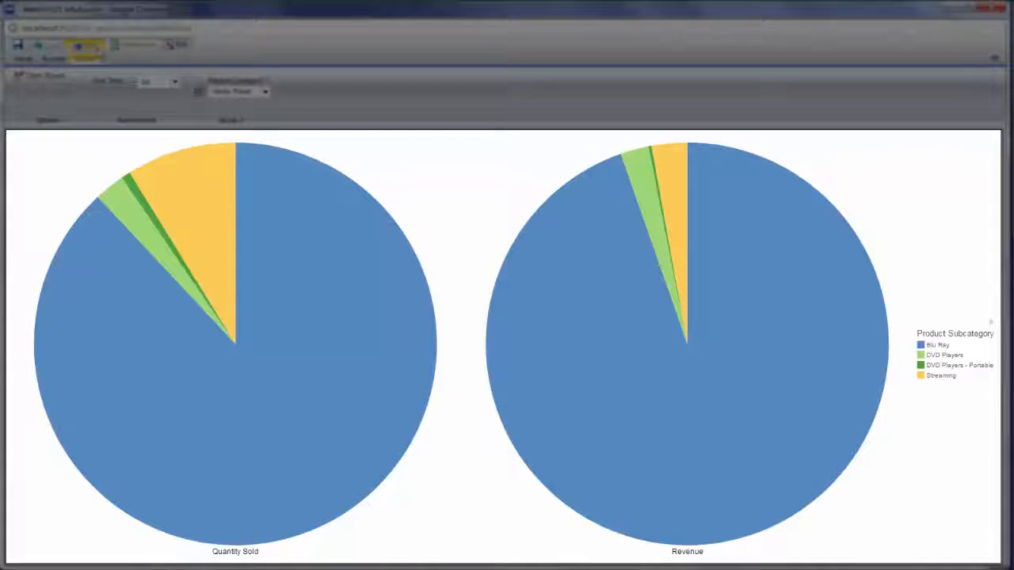
pyautogui.click(951, 9)
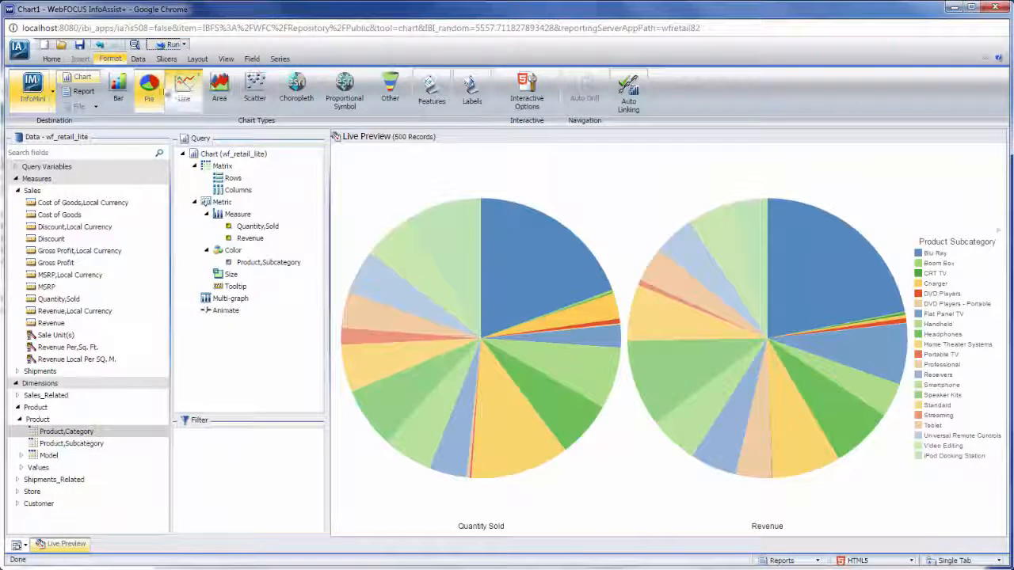
# Switch the InfoMini run option from Run Immediately to Run Deferred.
pyautogui.click(53, 92)
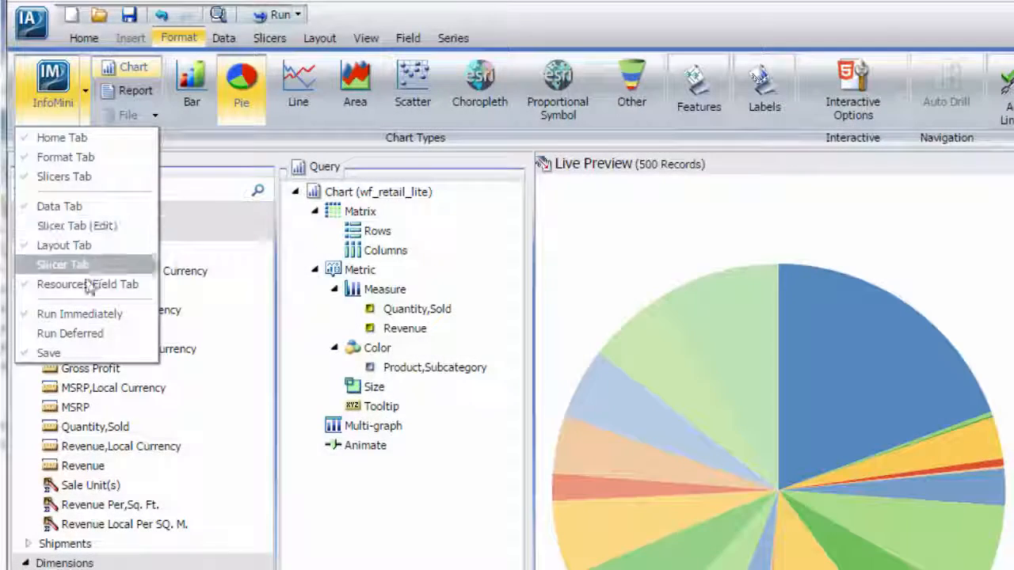
pyautogui.click(80, 315)
pyautogui.click(85, 111)
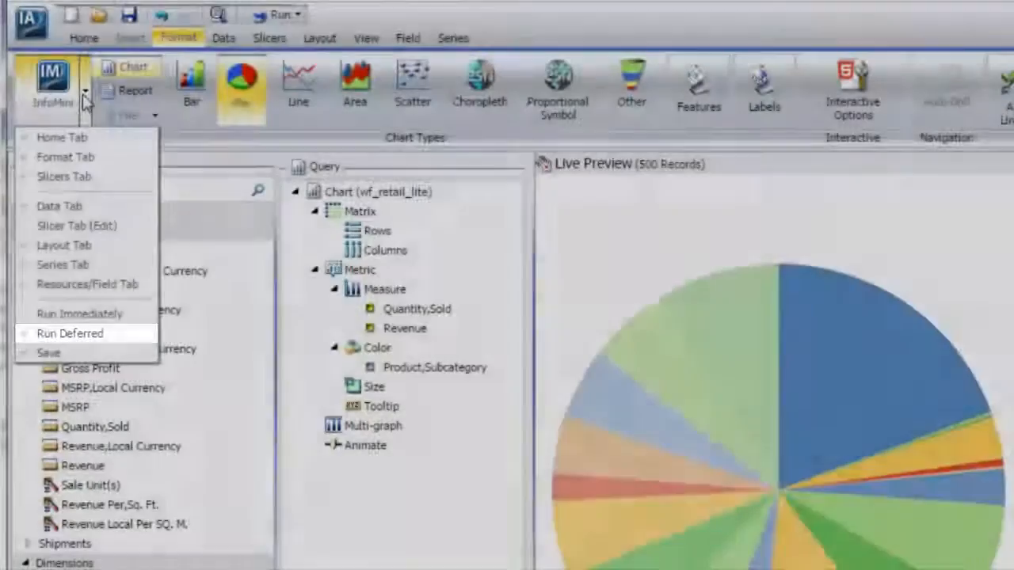
pyautogui.click(95, 336)
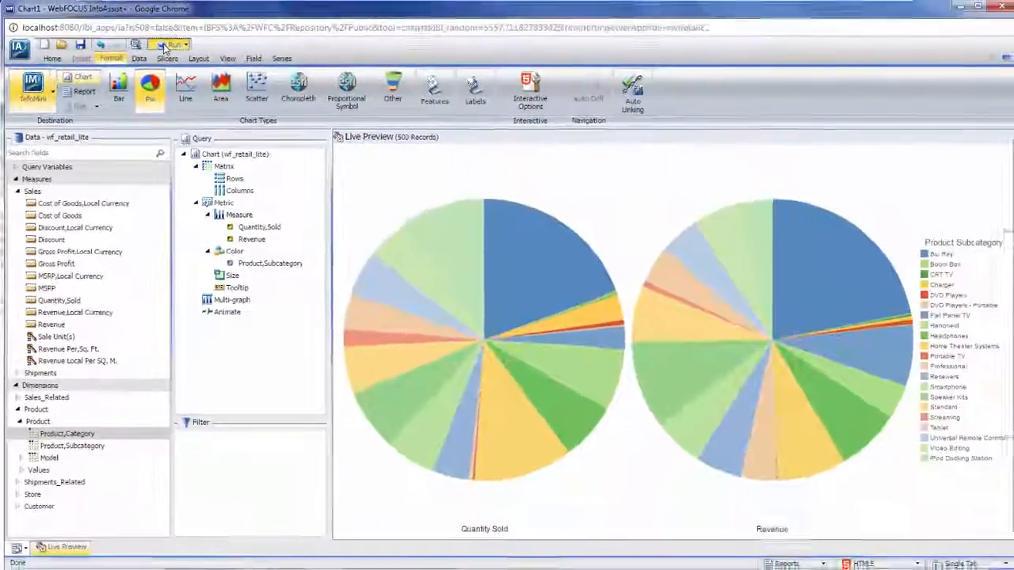
# Run the chart and set the Product,Category slicer to Accessories.
pyautogui.click(224, 30)
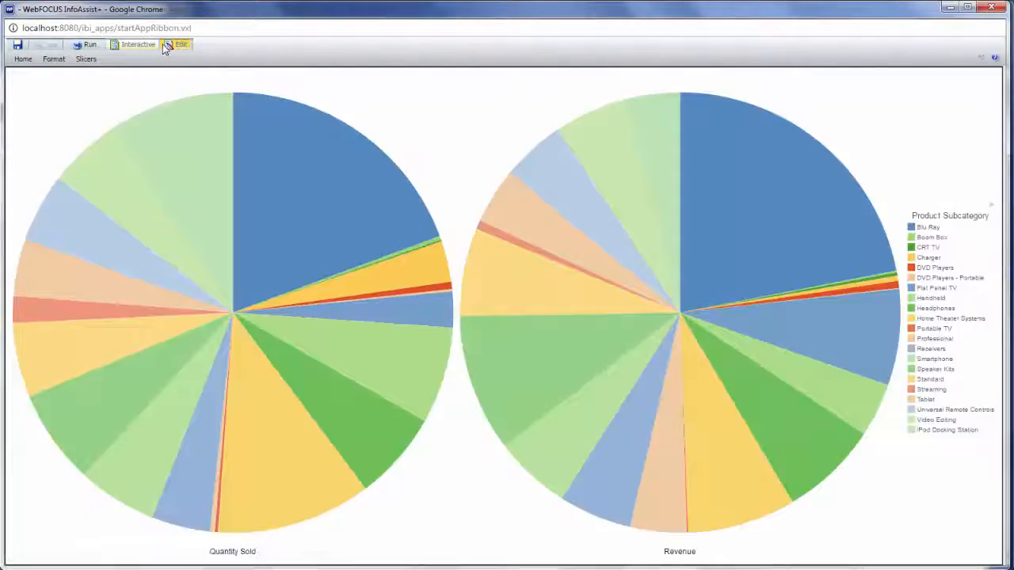
pyautogui.click(85, 60)
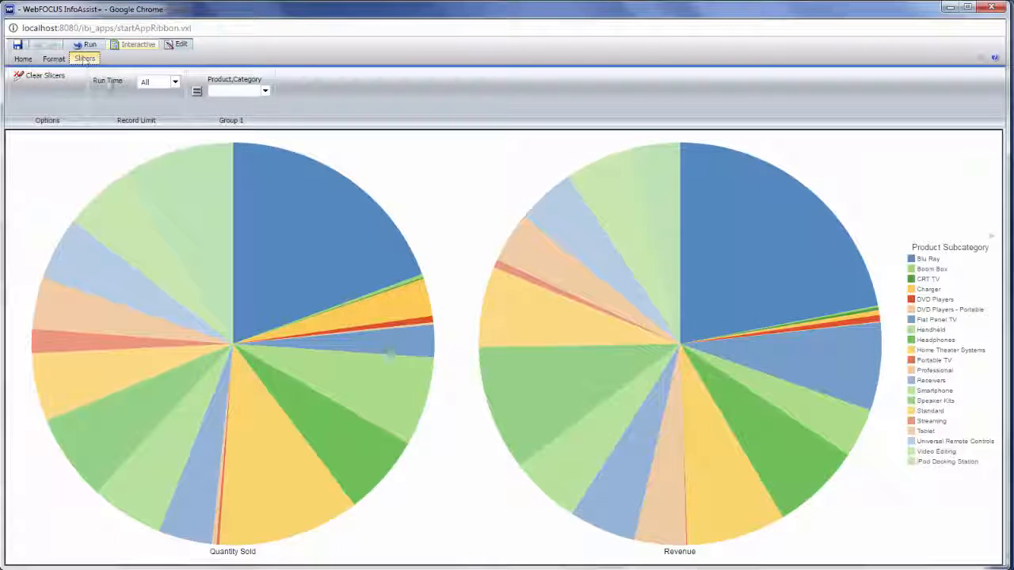
pyautogui.click(265, 90)
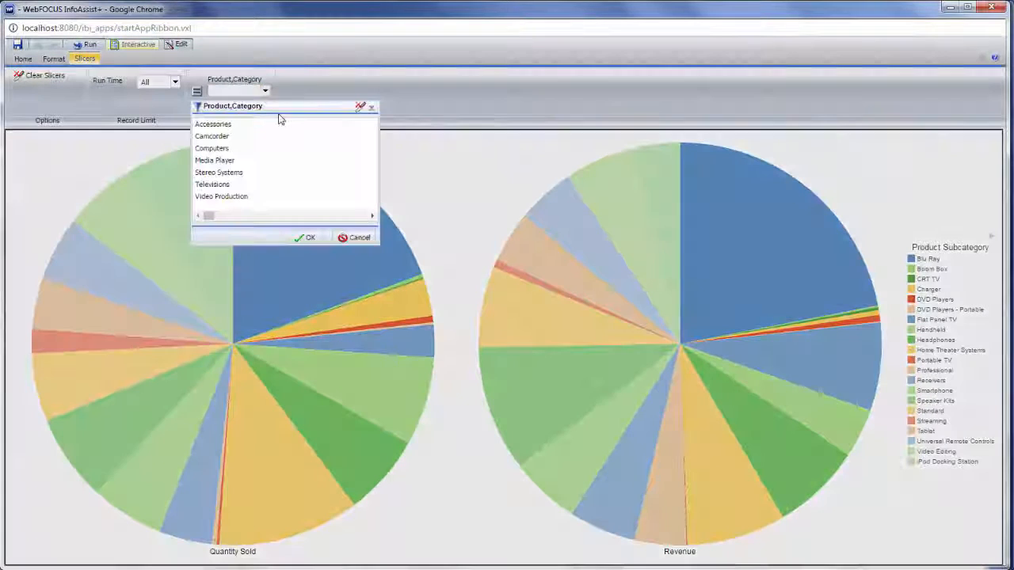
pyautogui.doubleClick(210, 125)
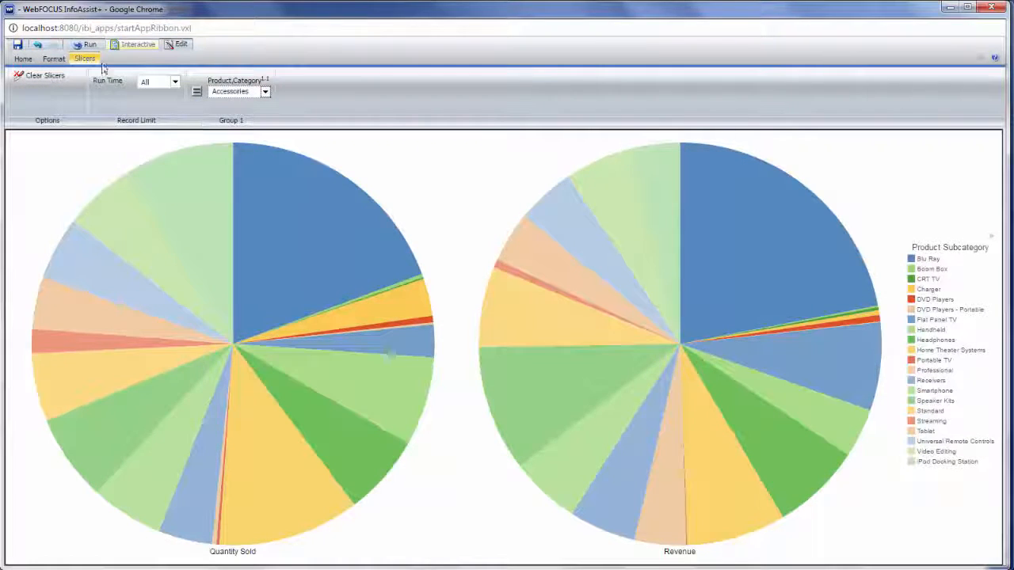
# Submit the Accessories charts as a deferred report and open the Deferred Report Status page.
pyautogui.click(87, 46)
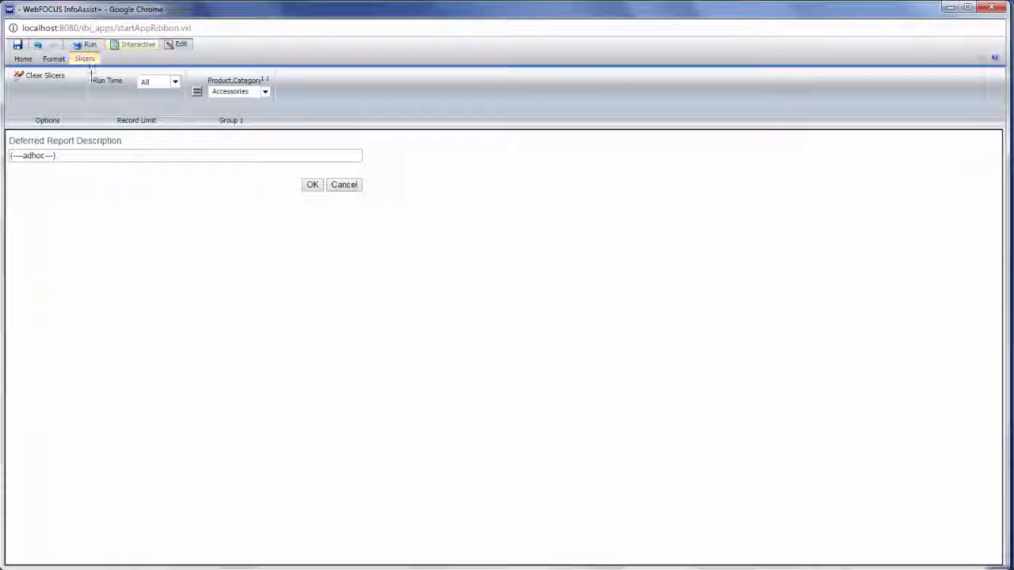
pyautogui.click(309, 185)
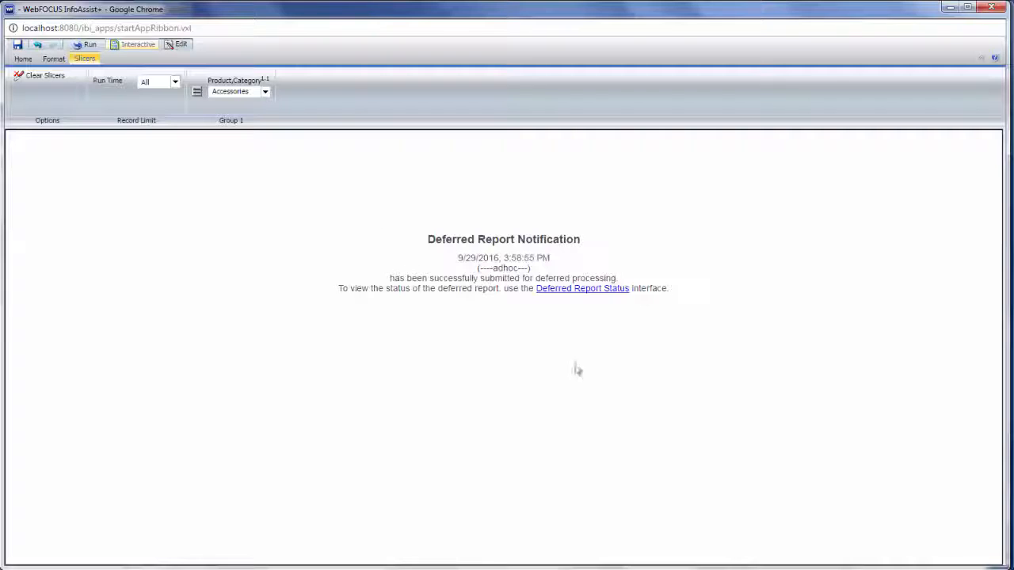
pyautogui.click(582, 288)
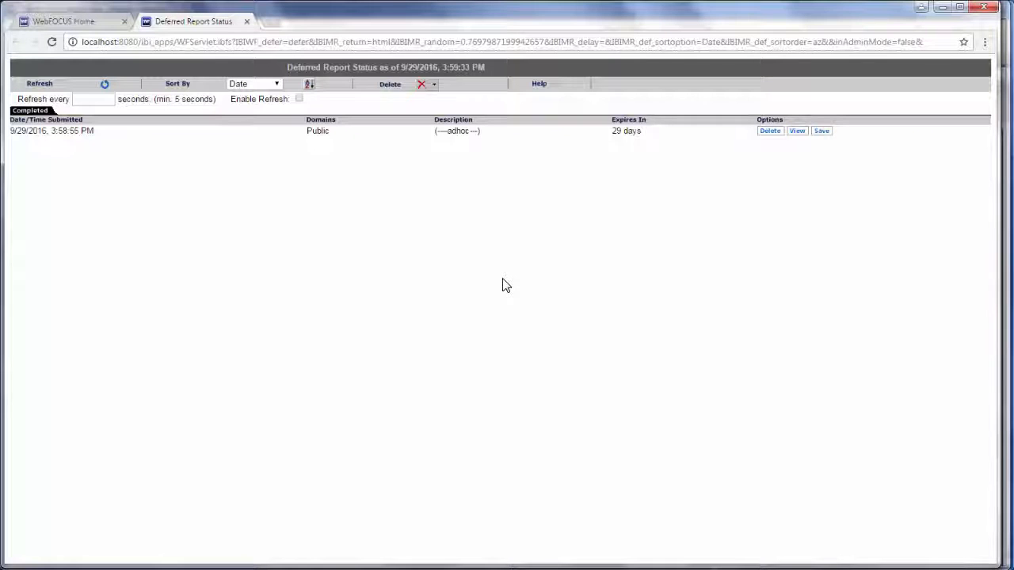
# View the completed deferred report's Accessories pie charts, then close the output window.
pyautogui.click(797, 132)
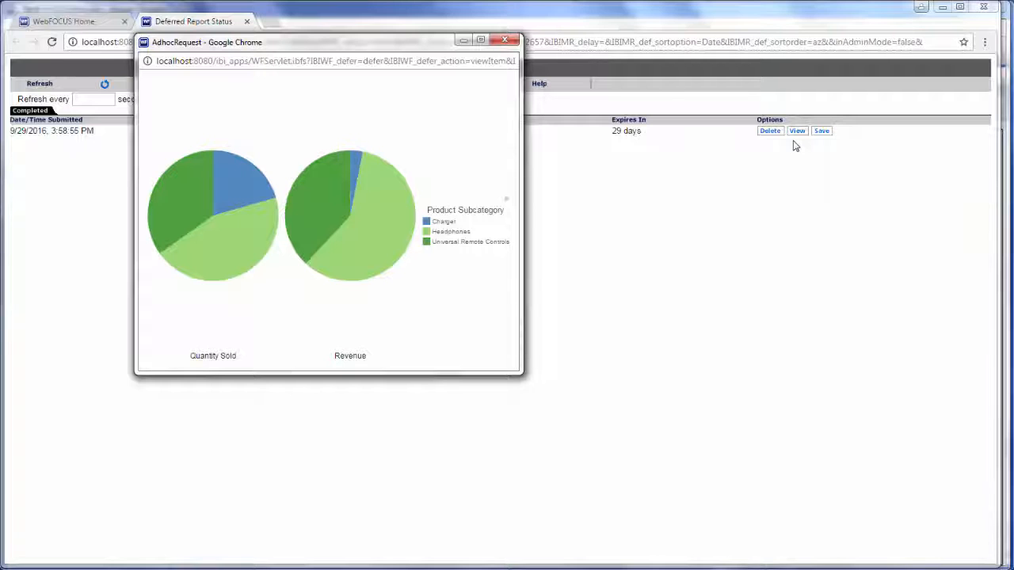
pyautogui.click(512, 39)
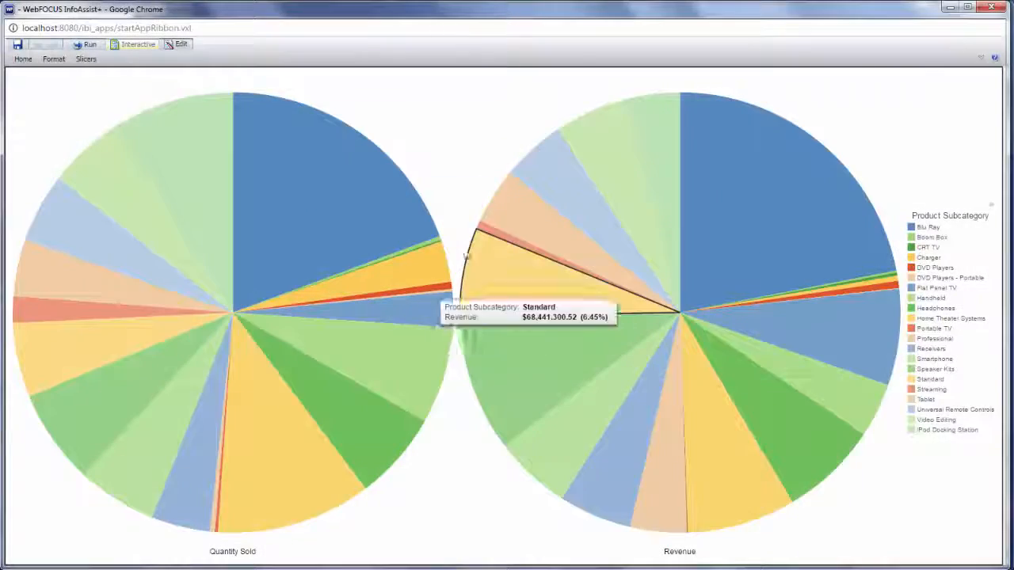
# Return the charts to edit mode and browse the Data, Layout and Field ribbon options.
pyautogui.click(179, 44)
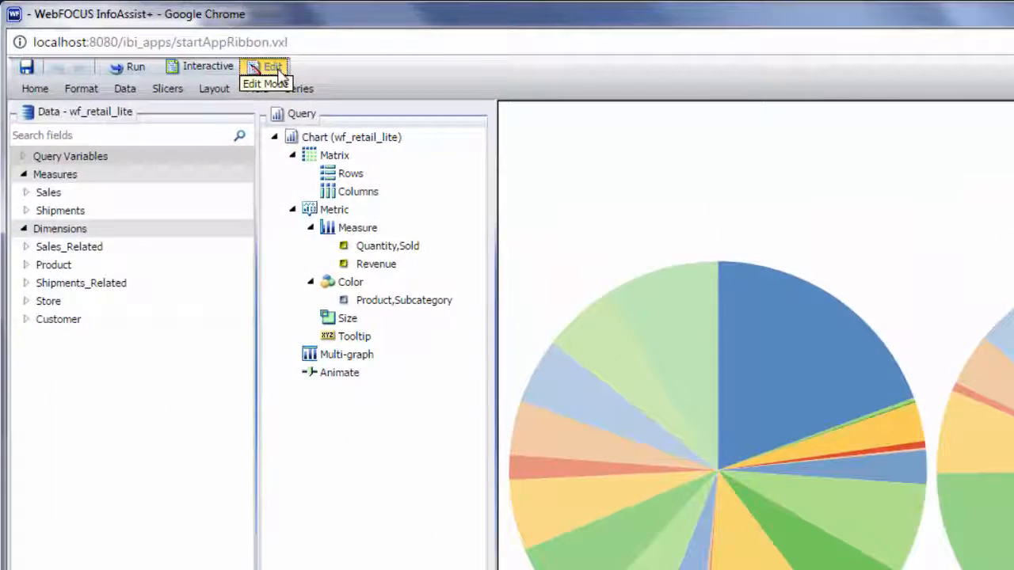
pyautogui.click(125, 90)
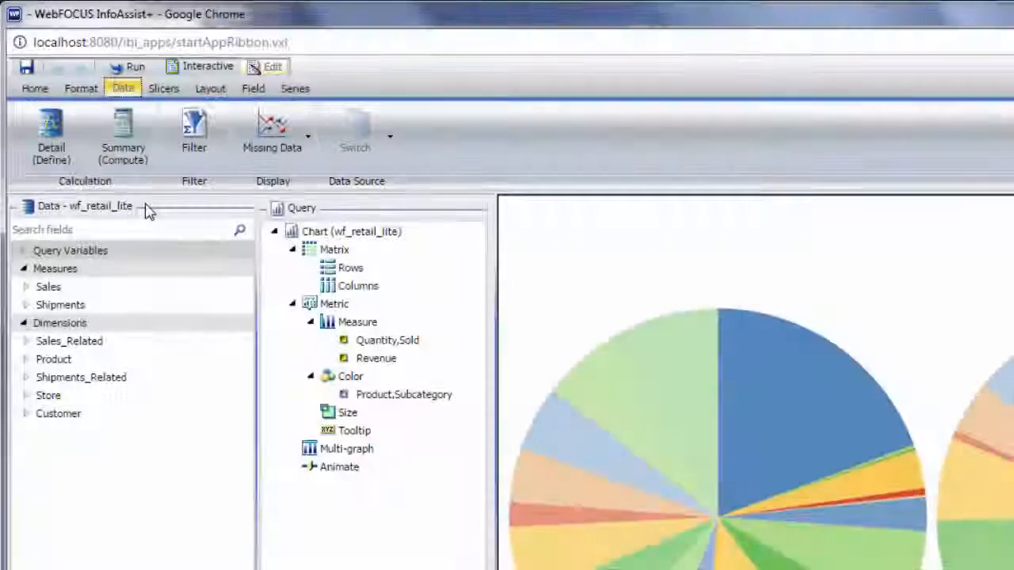
pyautogui.click(212, 88)
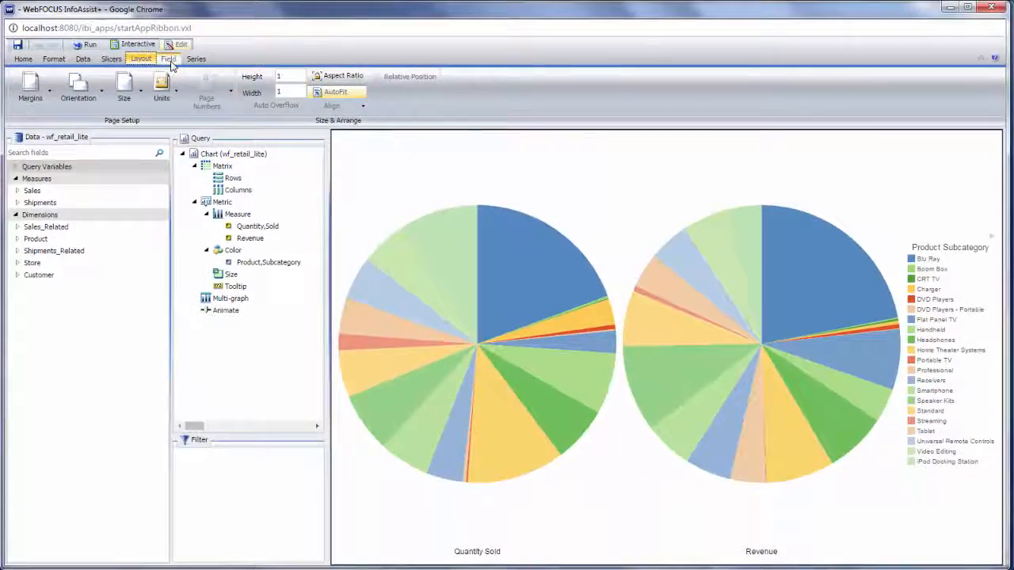
pyautogui.click(170, 63)
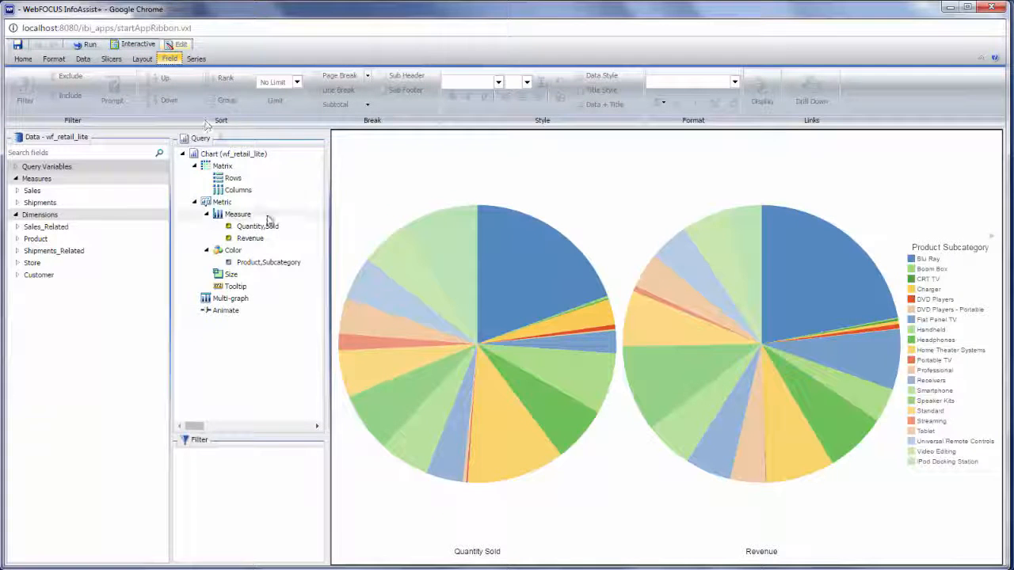
# Review Display options for Product,Subcategory and Revenue in the Field tab, then show the pie Series options.
pyautogui.click(270, 263)
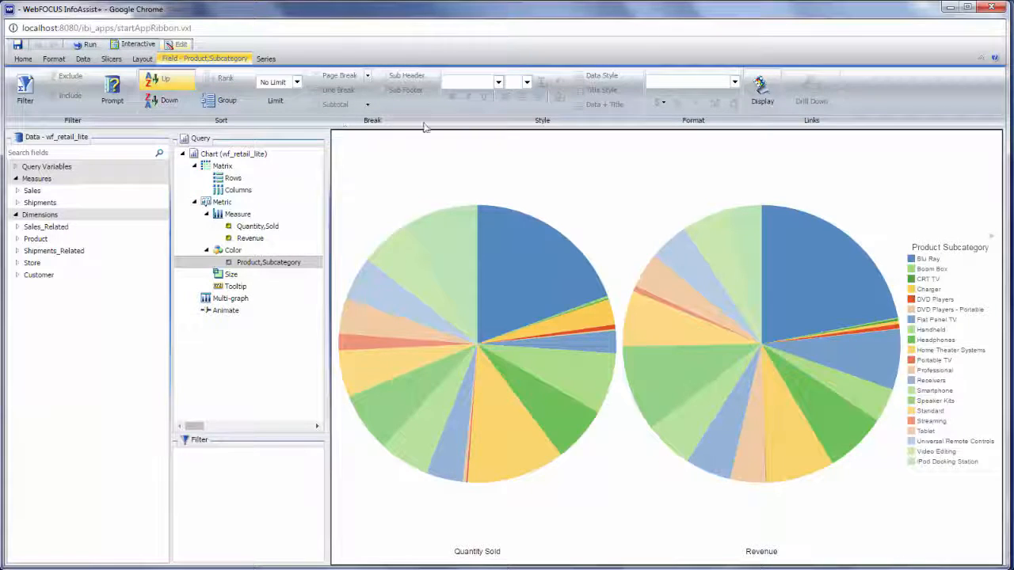
pyautogui.click(762, 88)
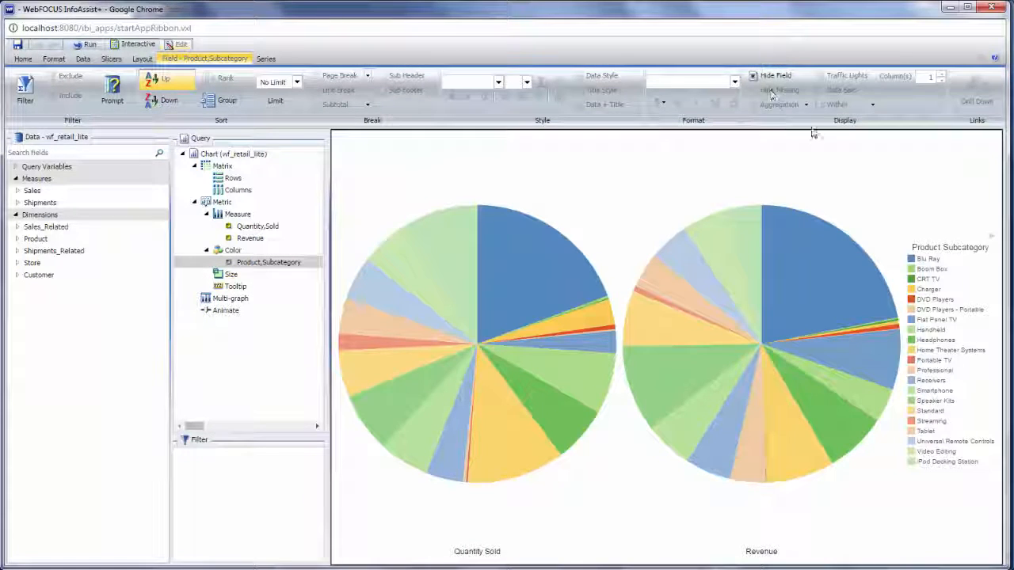
pyautogui.click(270, 239)
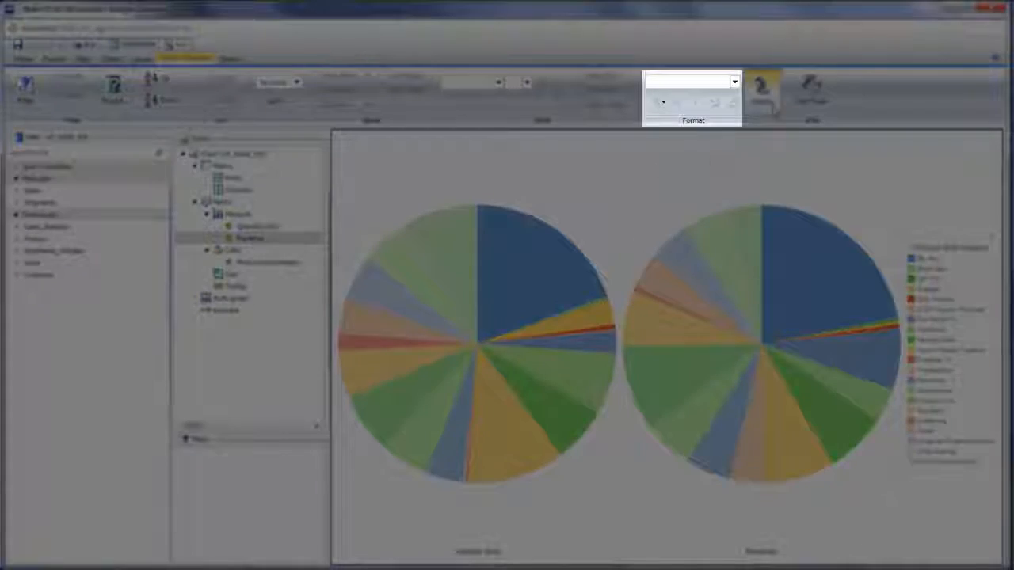
pyautogui.click(775, 110)
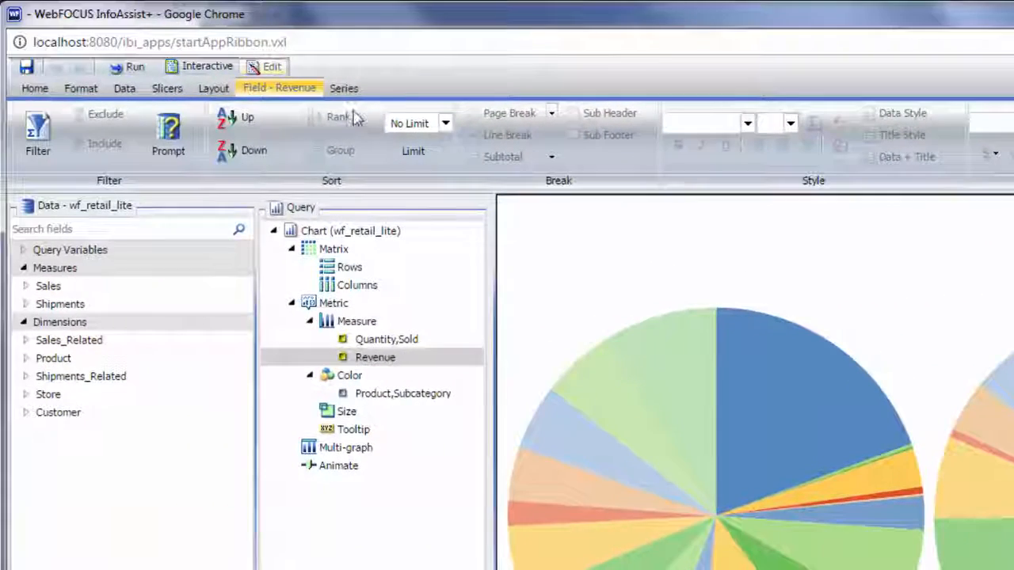
pyautogui.click(345, 88)
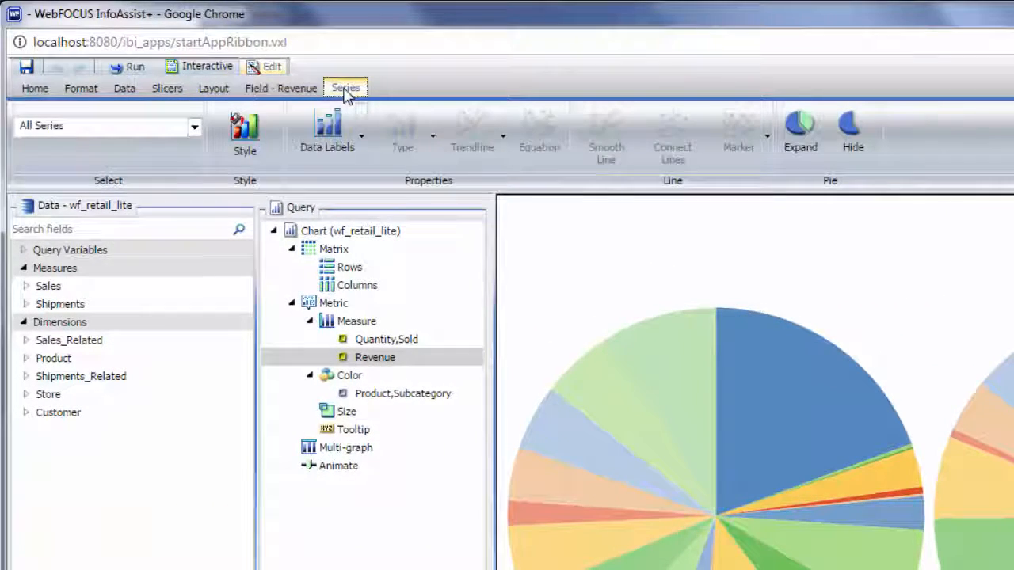